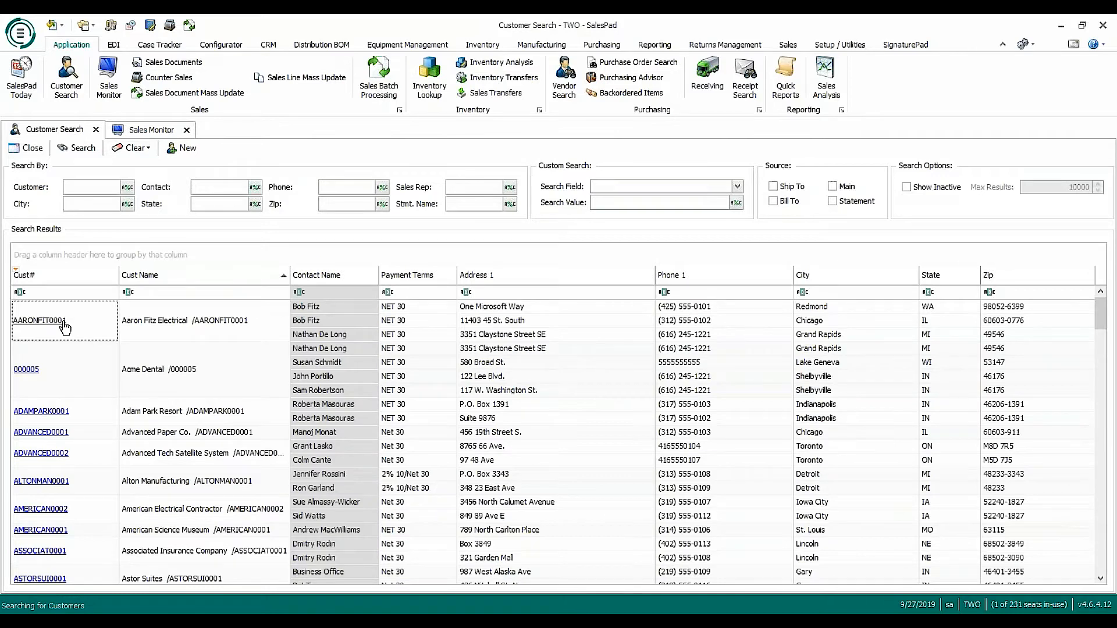
# Step: Open the customer record for Aaron Fitz Electrical and start a new sales order for it
pyautogui.click(37, 324)
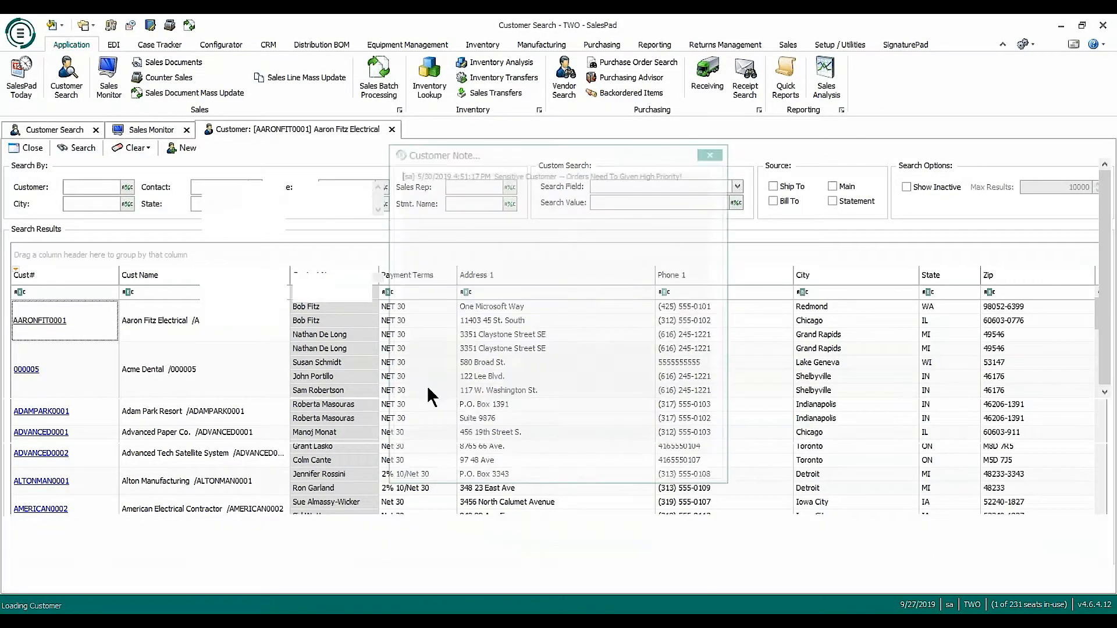
pyautogui.click(712, 472)
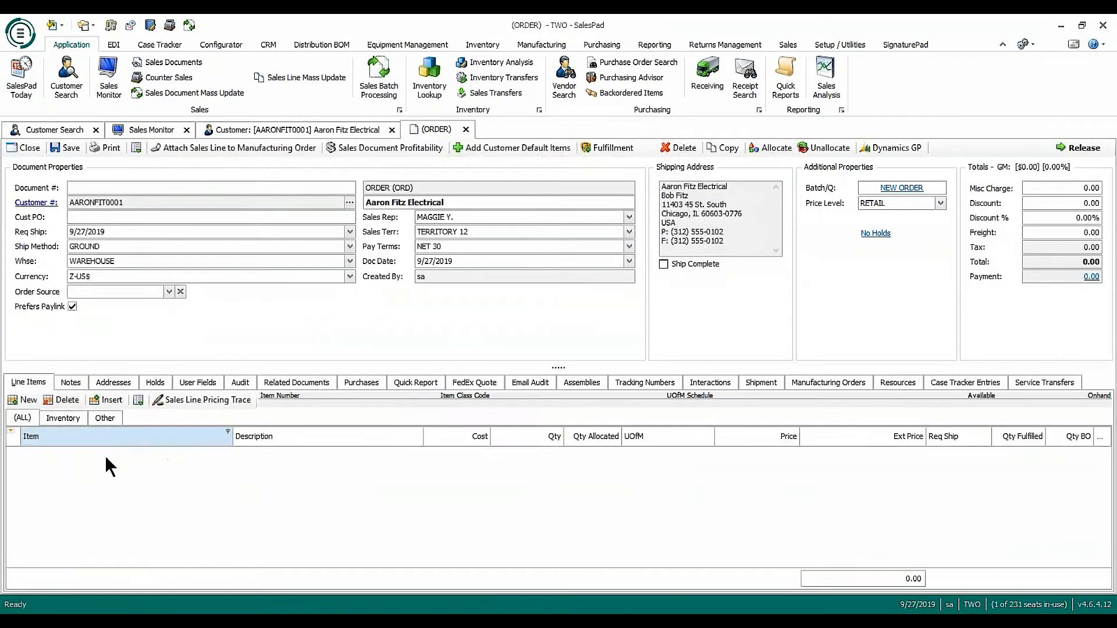
# Step: Add a line for item BACKPACK01 to the order with a quantity of 10
pyautogui.click(26, 401)
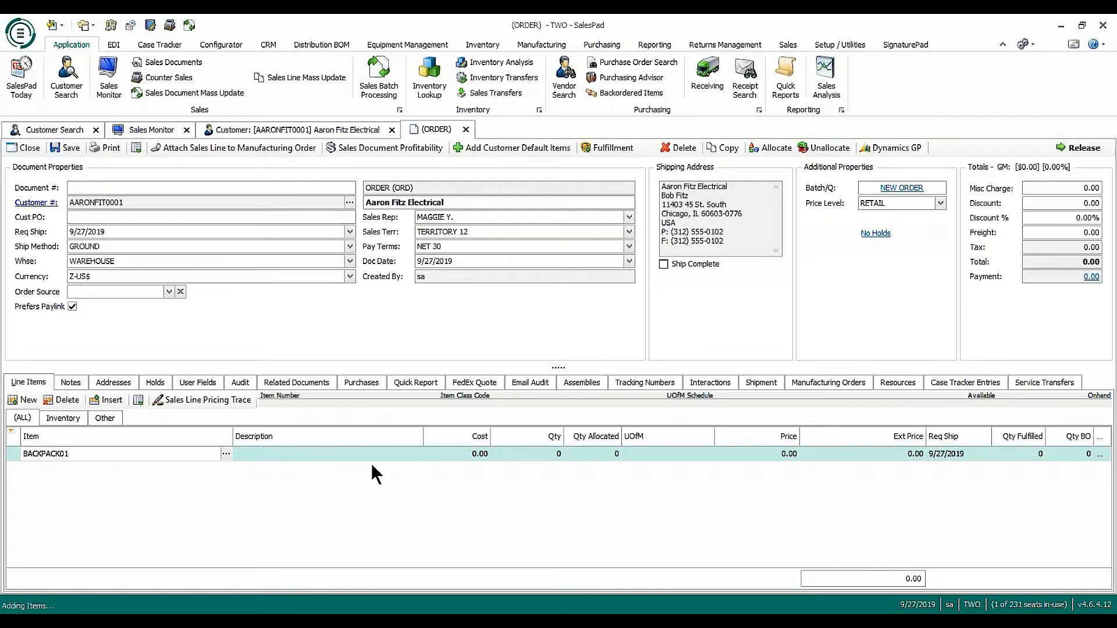
pyautogui.press('Tab')
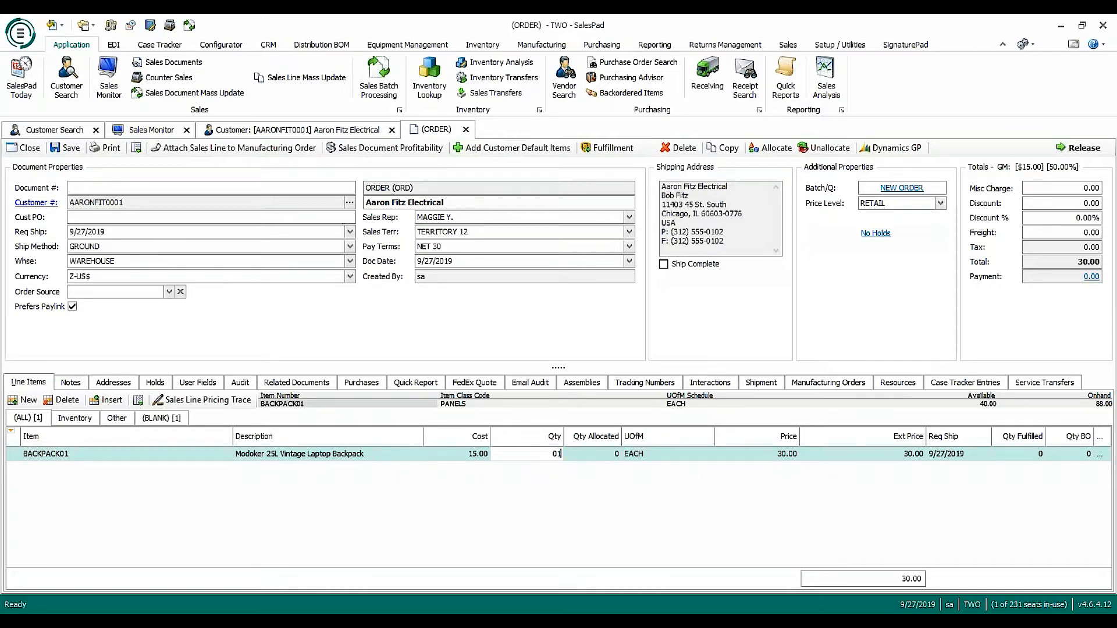
pyautogui.write('1')
pyautogui.press('Tab')
pyautogui.click(538, 455)
pyautogui.write('10')
pyautogui.press('Tab')
# Step: Add a line for item TRAILMIX01 to the order with a quantity of 10
pyautogui.click(26, 400)
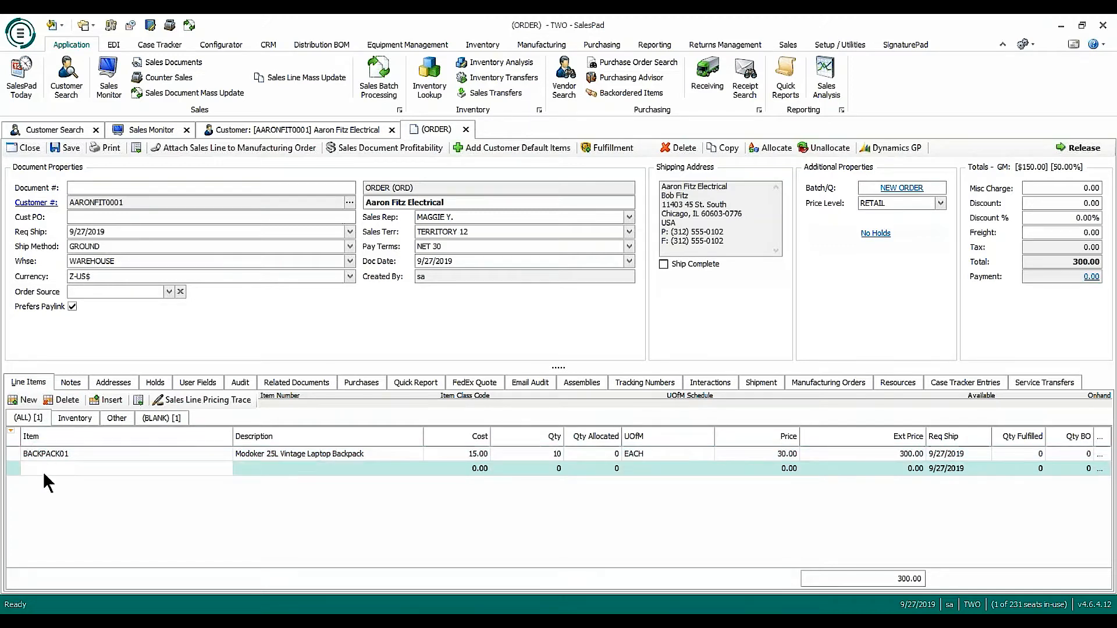
pyautogui.write('TRAILMIX01')
pyautogui.press('Tab')
pyautogui.write('10')
pyautogui.press('Tab')
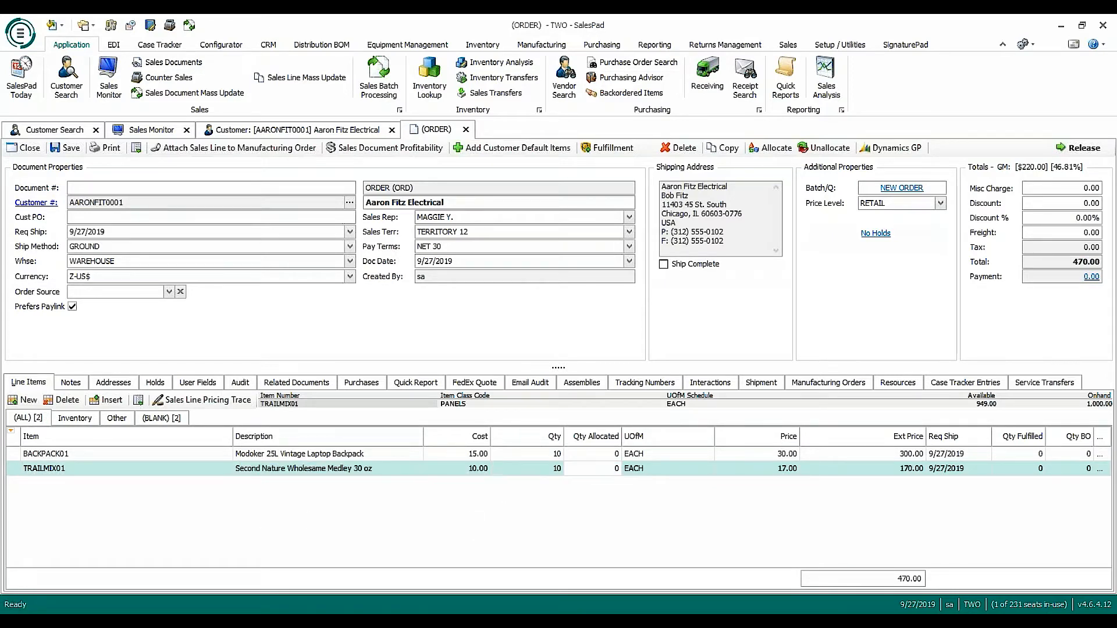
# Step: Add a line for item GPS01 with a quantity of 2 and select the BACKPACK01 line
pyautogui.click(28, 401)
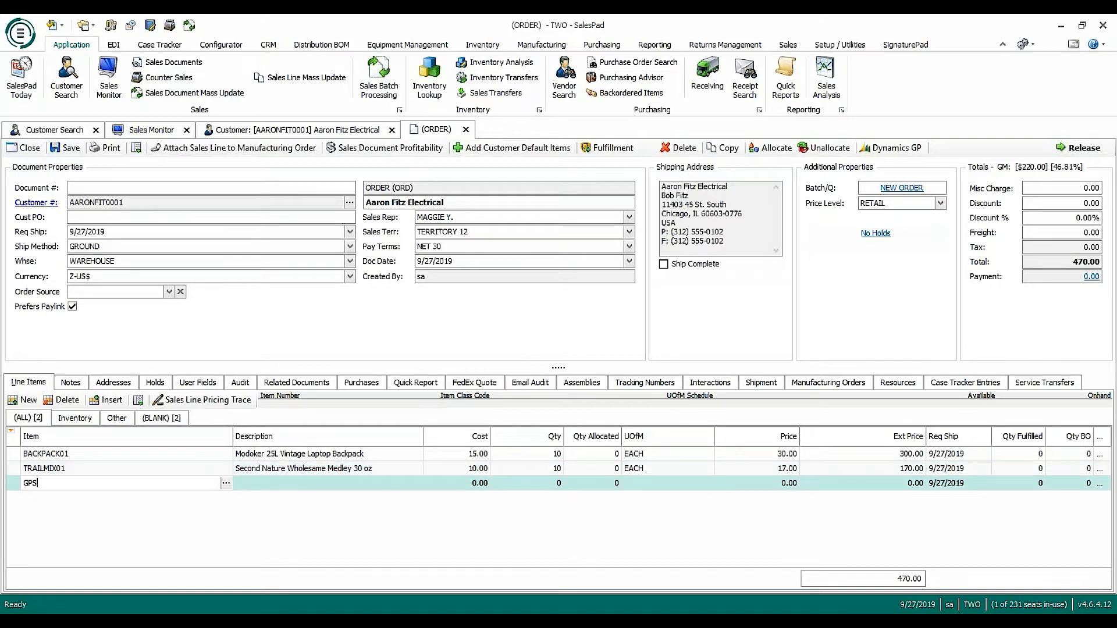
pyautogui.write('GPS01')
pyautogui.press('Tab')
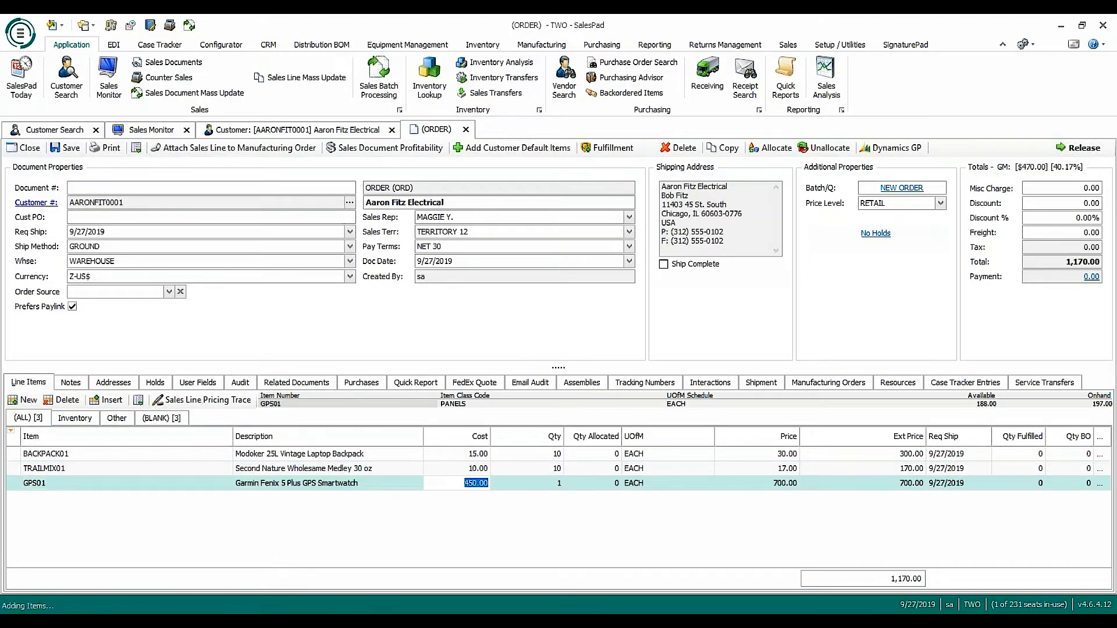
pyautogui.press('Tab')
pyautogui.press('Tab')
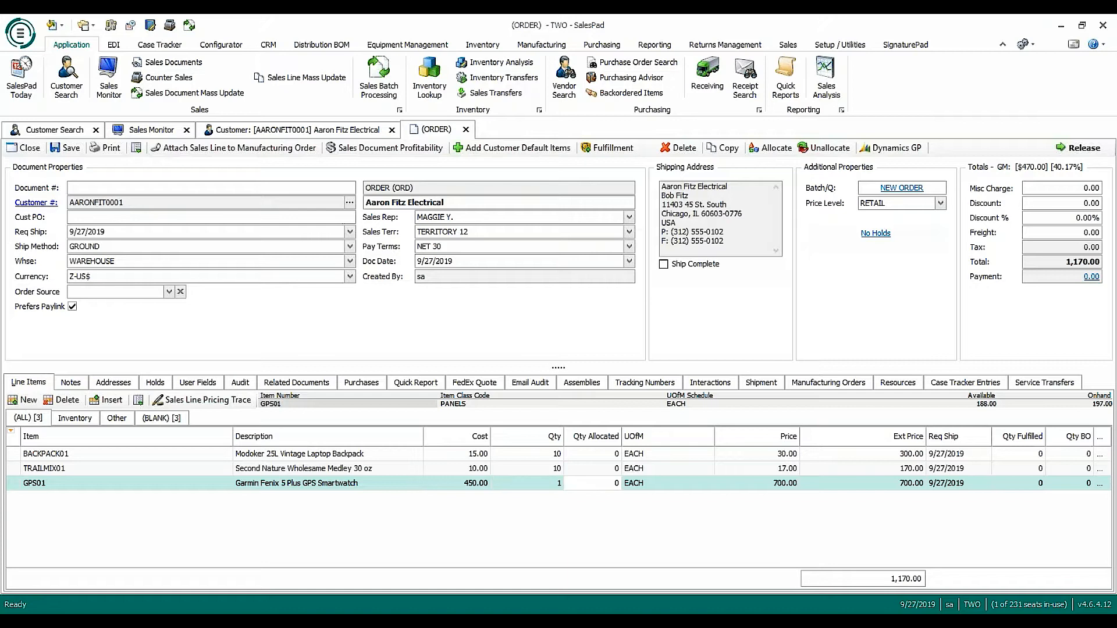
pyautogui.hotkey('shift', 'Tab')
pyautogui.write('2')
pyautogui.press('Tab')
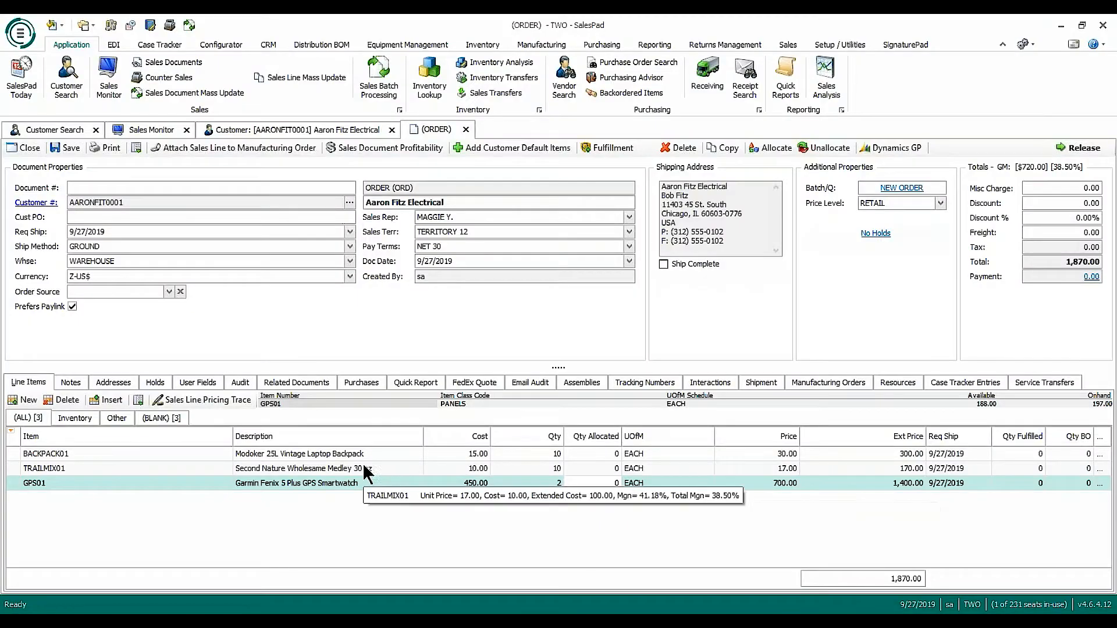
pyautogui.click(365, 454)
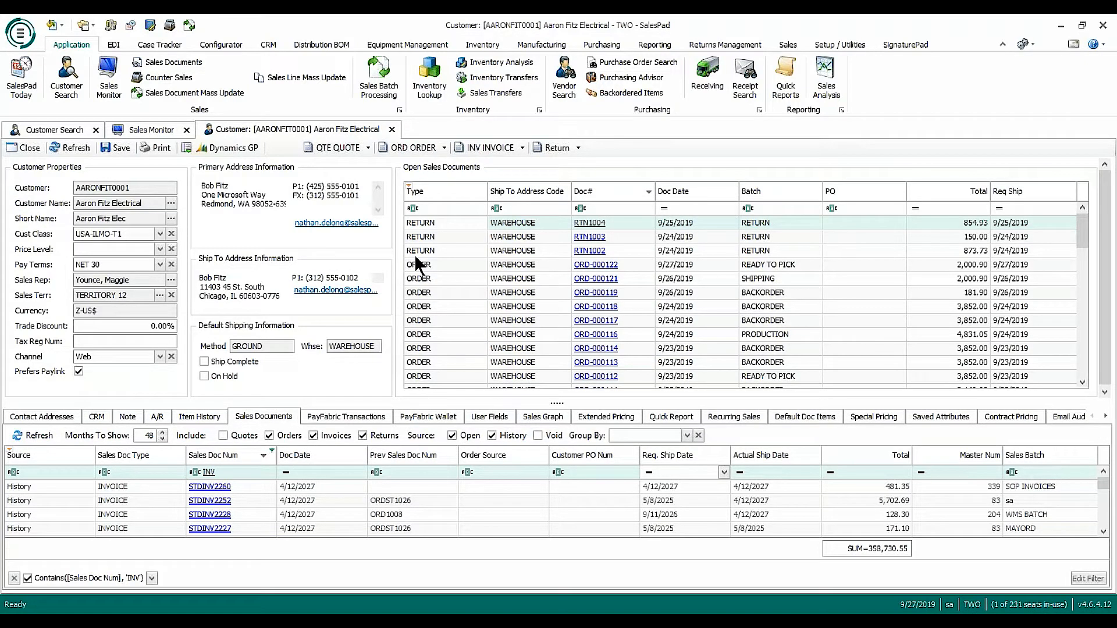
# Step: Show the Sales Monitor and select the READY TO PICK order queue
pyautogui.click(154, 133)
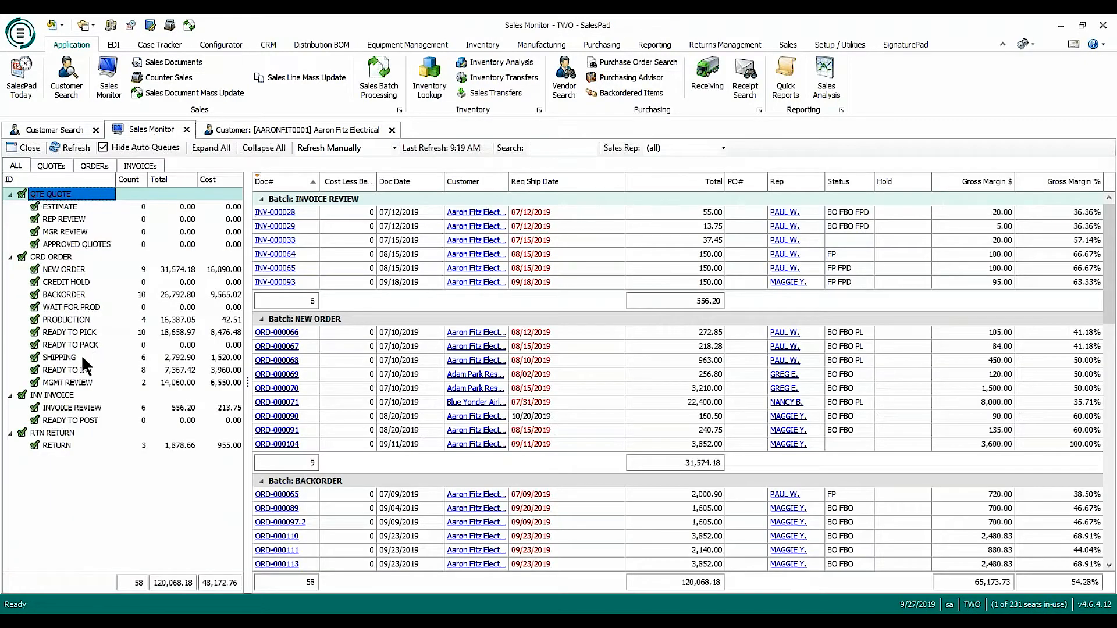
pyautogui.click(73, 333)
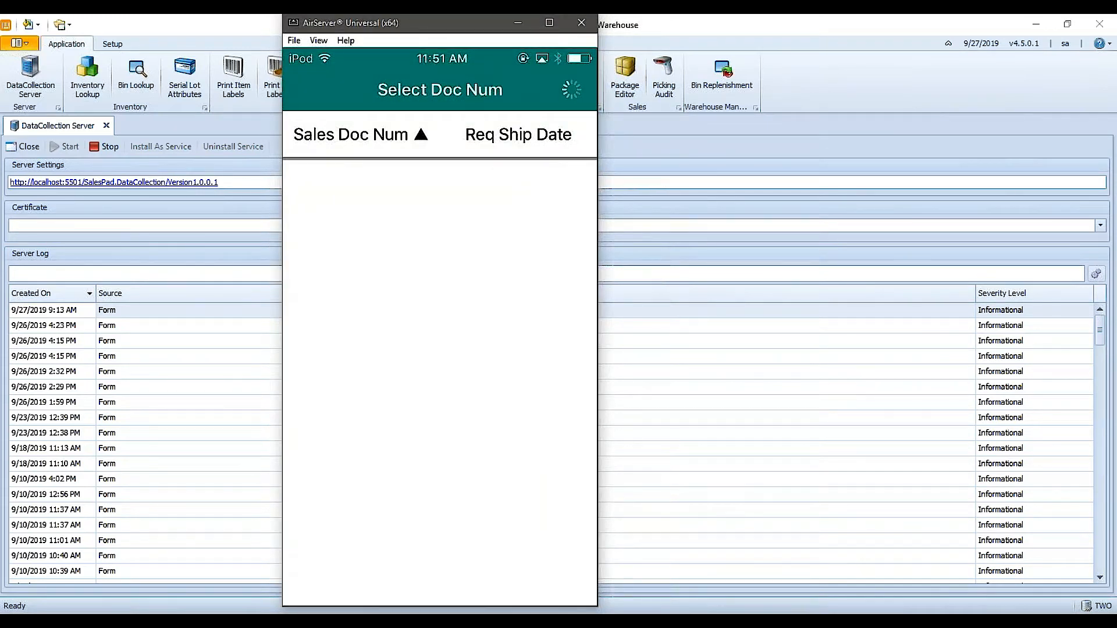
# Step: In the mobile Picking screen, choose the order with required ship date 9/27/2019 and its item BACKPACK01
pyautogui.scroll(-5, 440, 382)
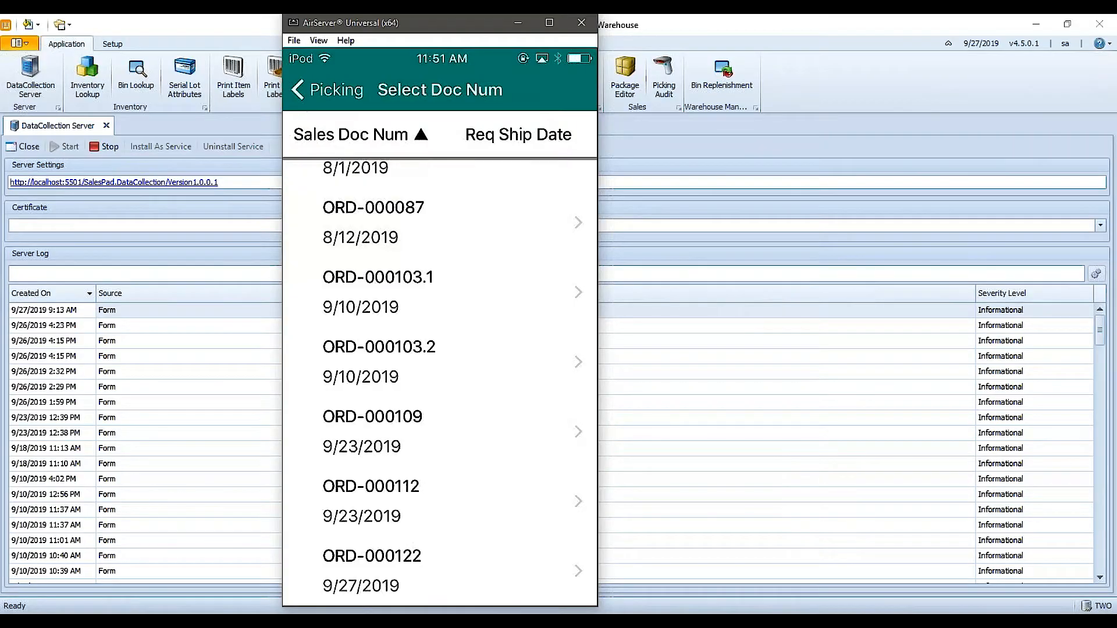
pyautogui.click(407, 570)
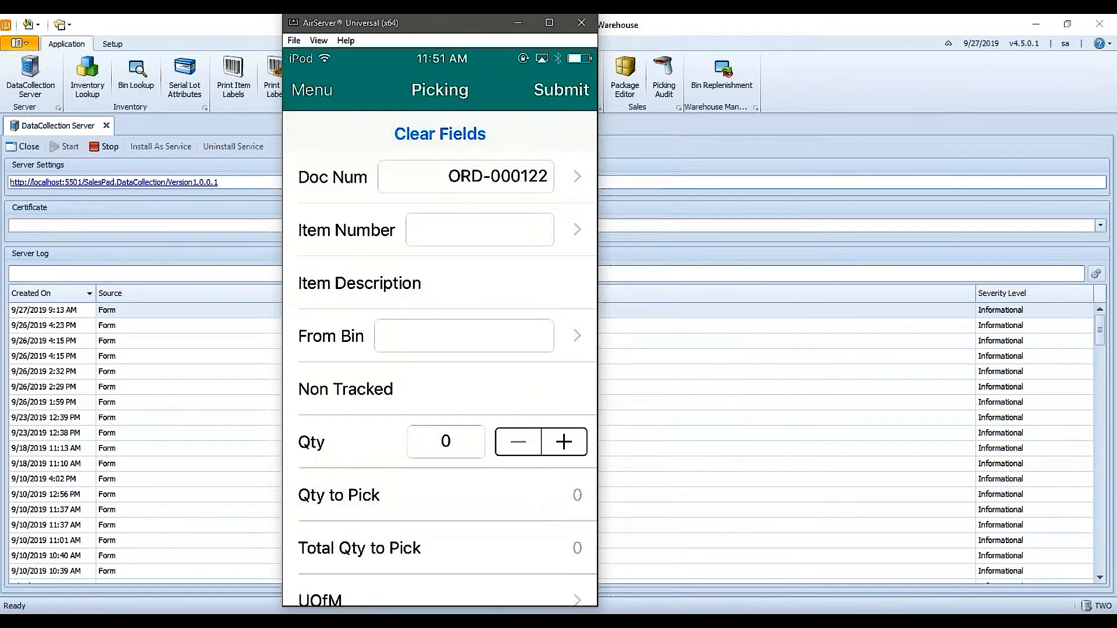
pyautogui.click(559, 229)
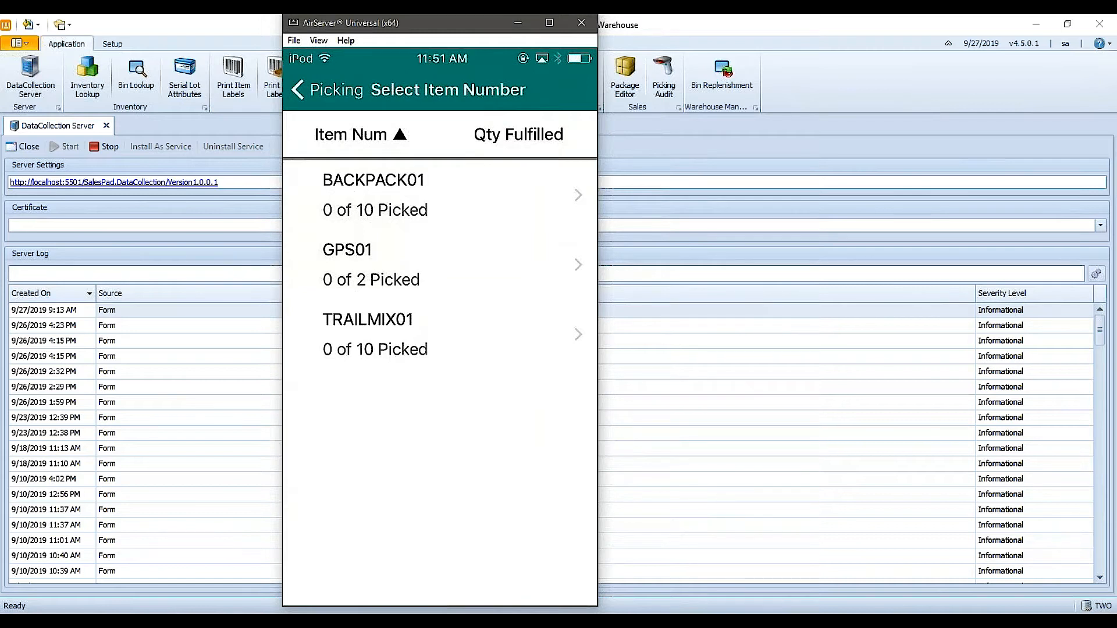
pyautogui.click(440, 195)
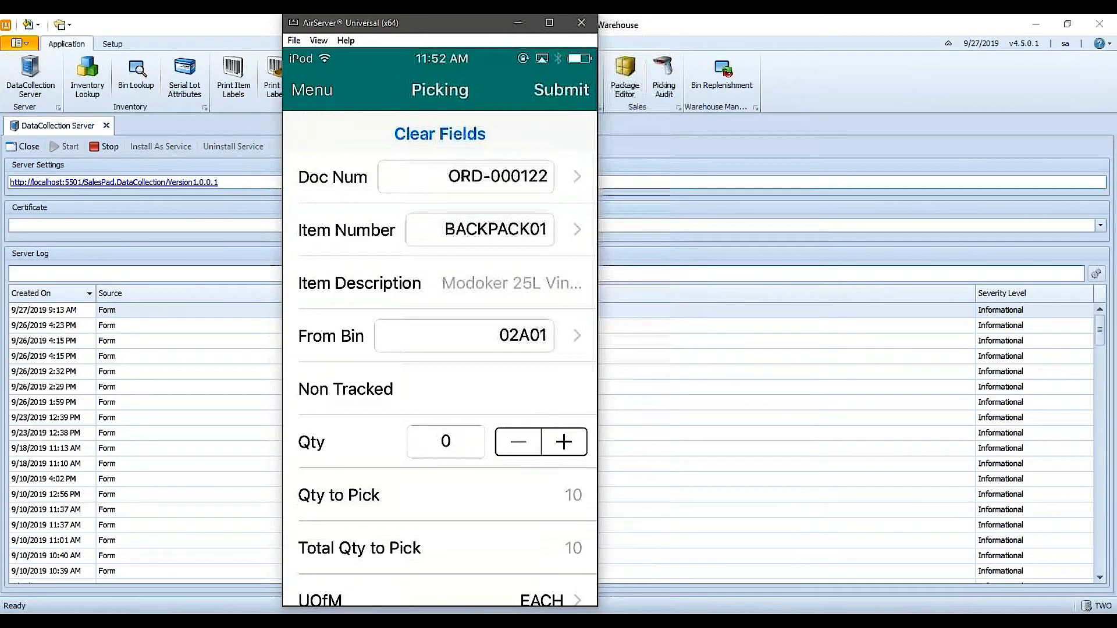
# Step: Enter the pick quantity for BACKPACK01 from bin 02A01 and choose source bin 03A01 for another item
pyautogui.click(445, 441)
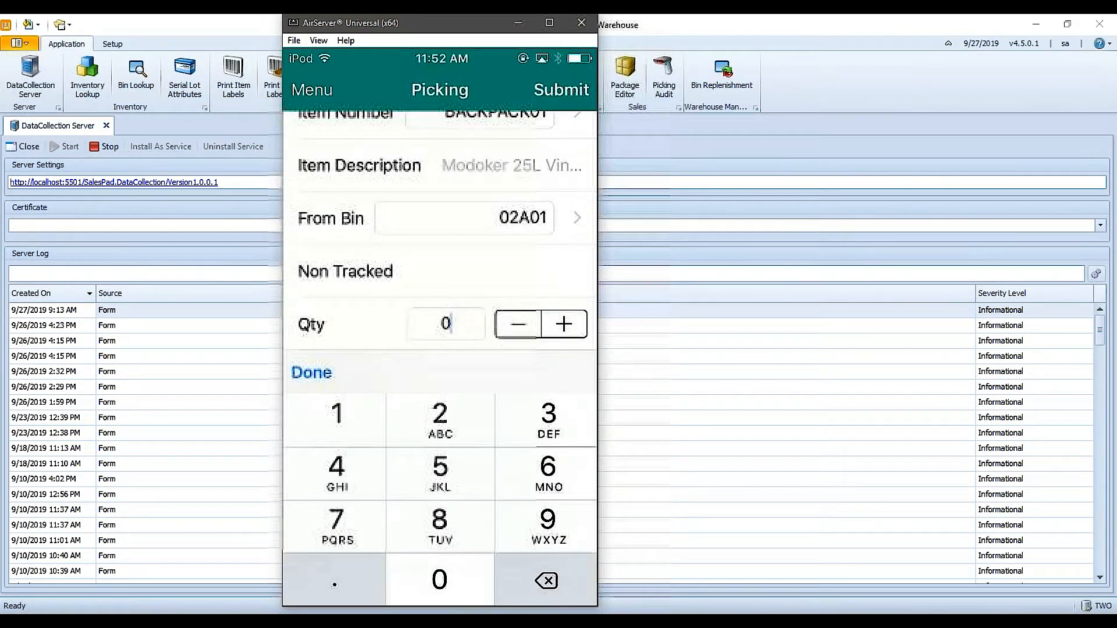
pyautogui.click(311, 373)
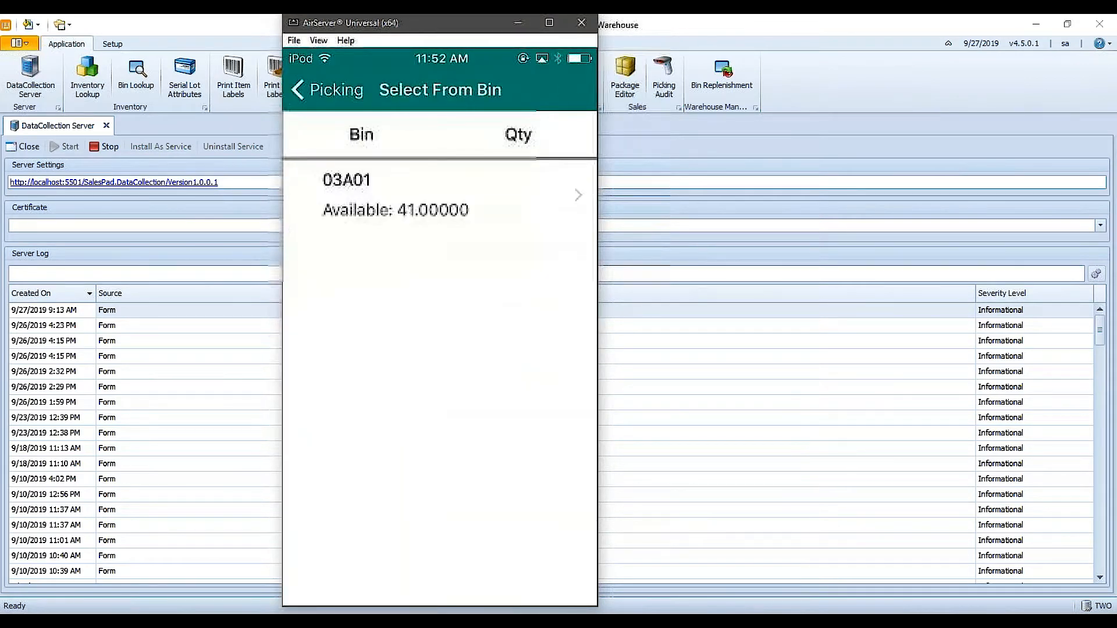
pyautogui.click(440, 195)
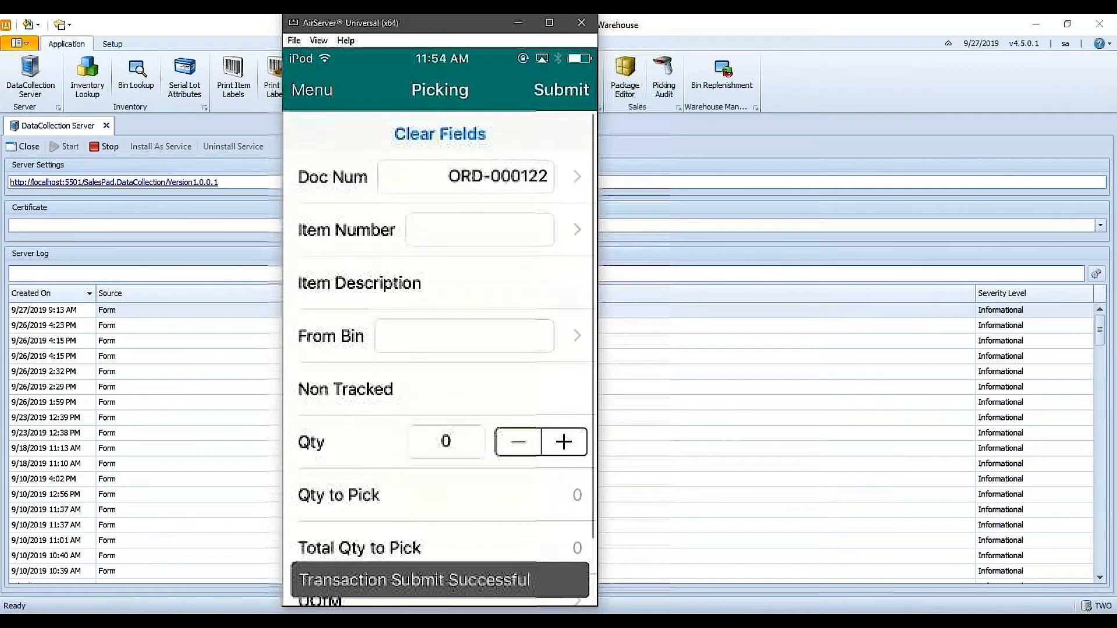
# Step: Set the pick to item TRAILMIX01 from bin 01A01 with lot number 20190709_3501
pyautogui.click(480, 230)
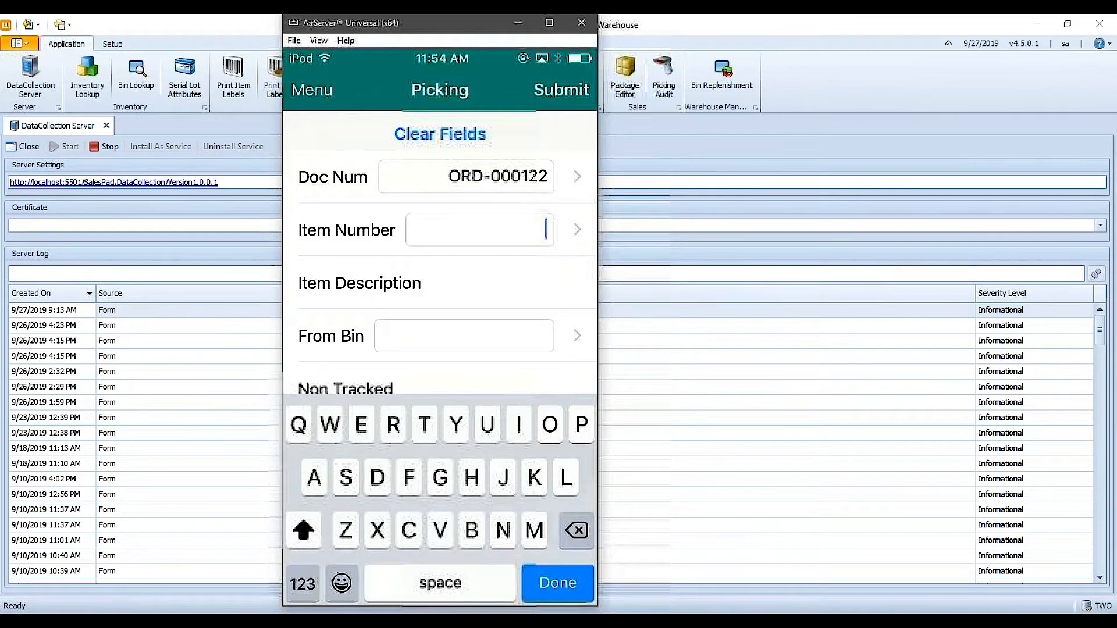
pyautogui.write('TRAILMIX01')
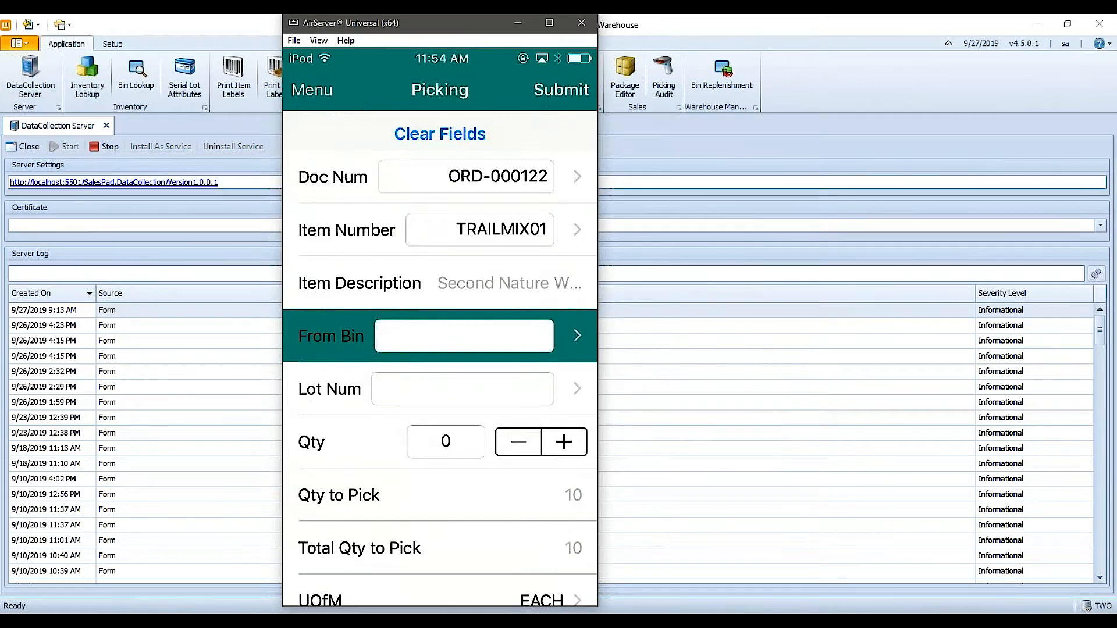
pyautogui.write('01A01')
pyautogui.press('Return')
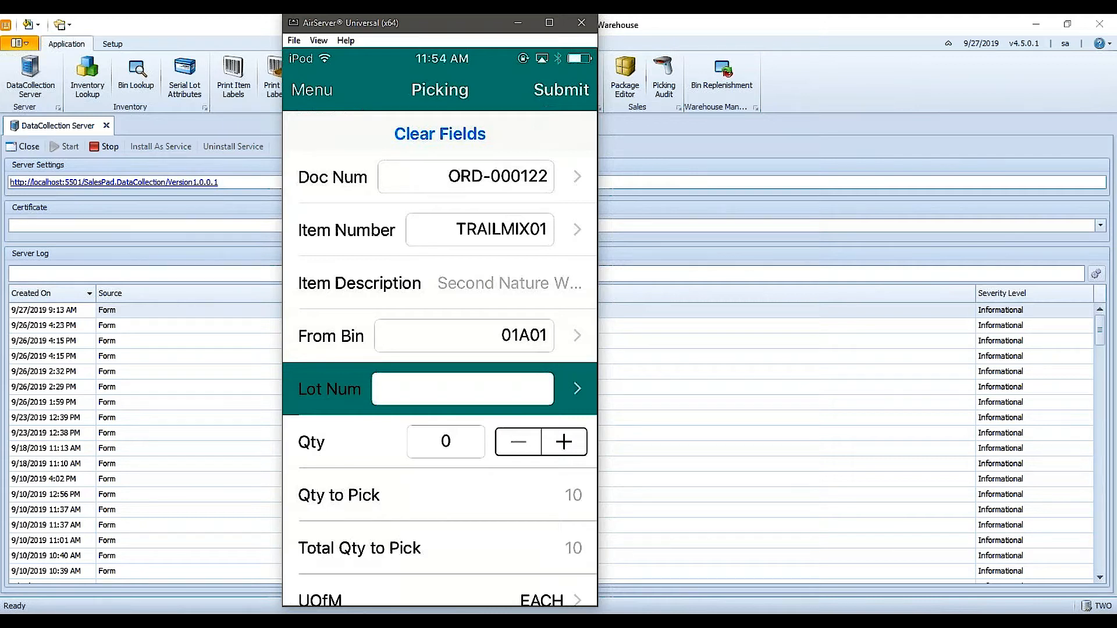
pyautogui.click(577, 389)
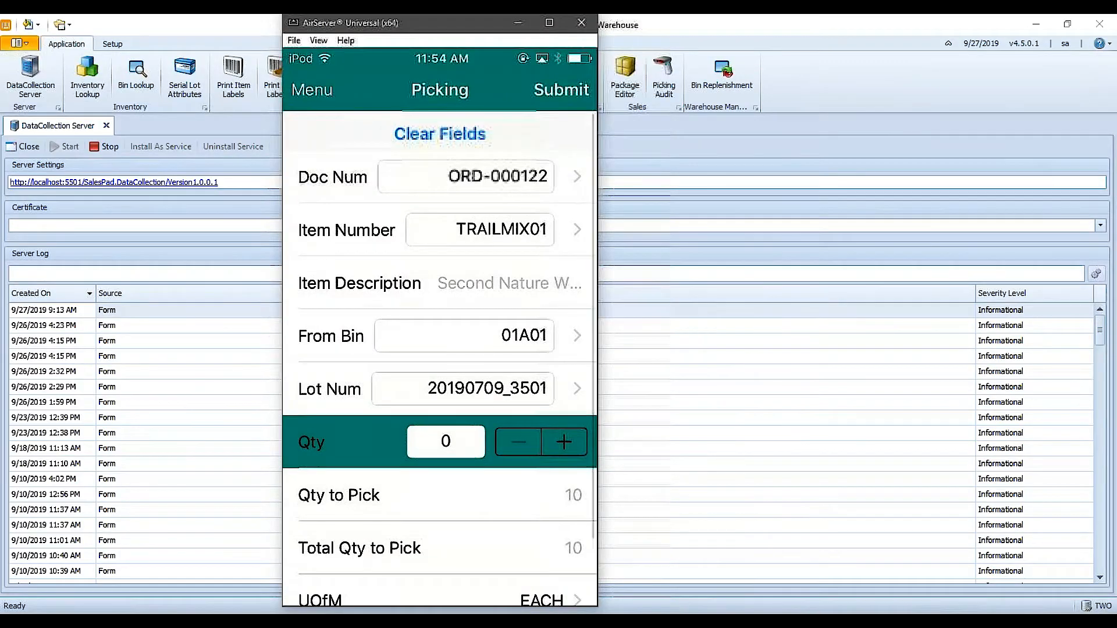
# Step: Set the TRAILMIX01 pick quantity to 10 and submit the picking transaction
pyautogui.scroll(-1, 440, 358)
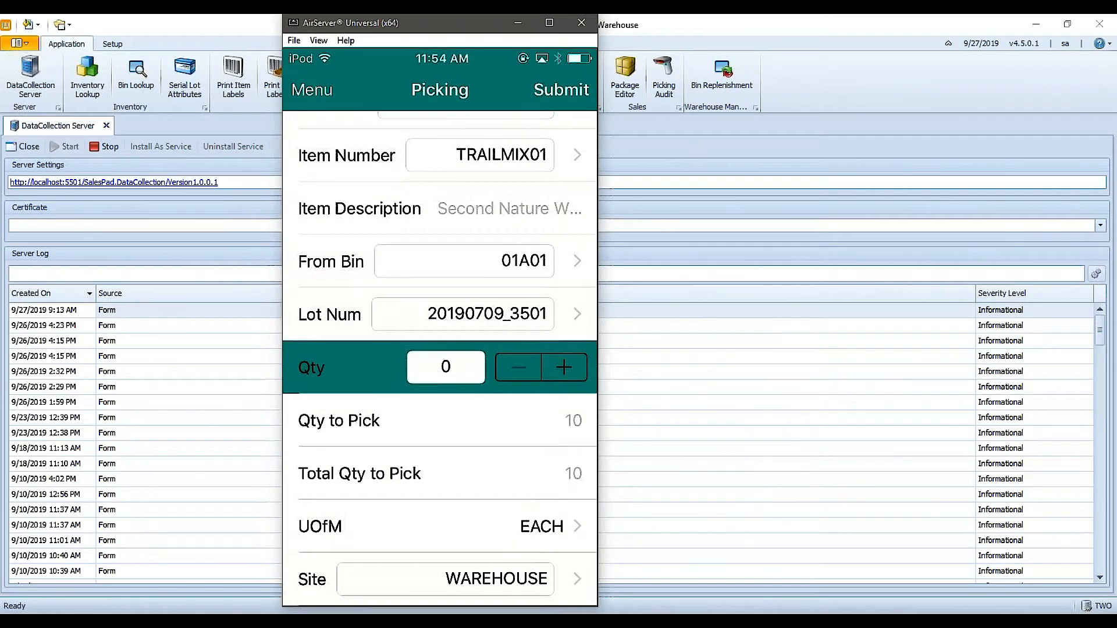
pyautogui.click(446, 367)
pyautogui.press('BackSpace')
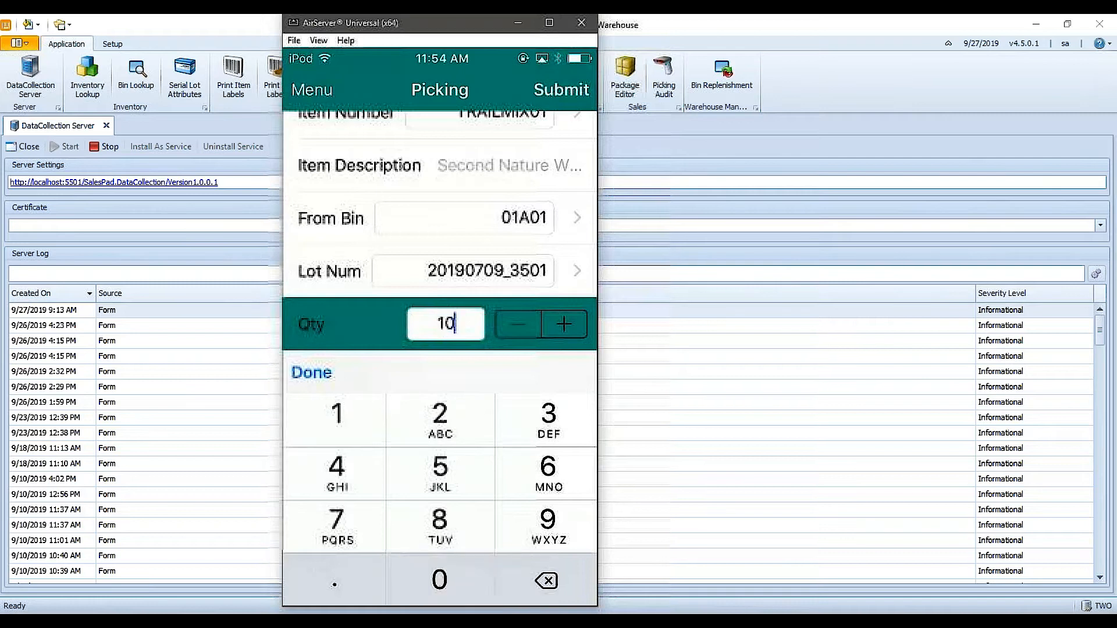
pyautogui.click(312, 372)
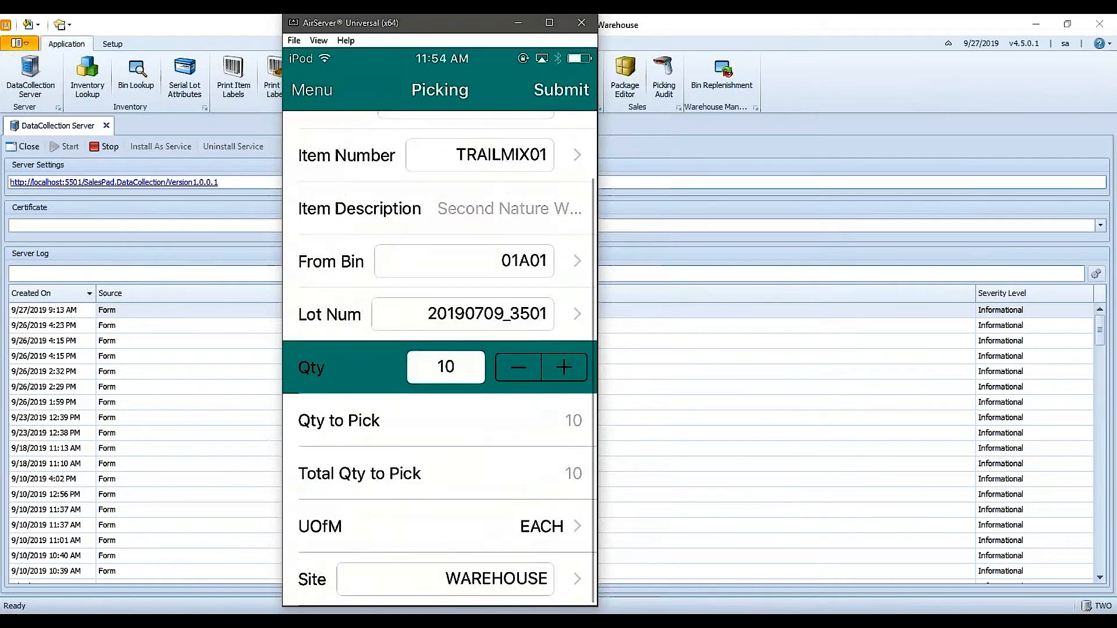
pyautogui.click(561, 90)
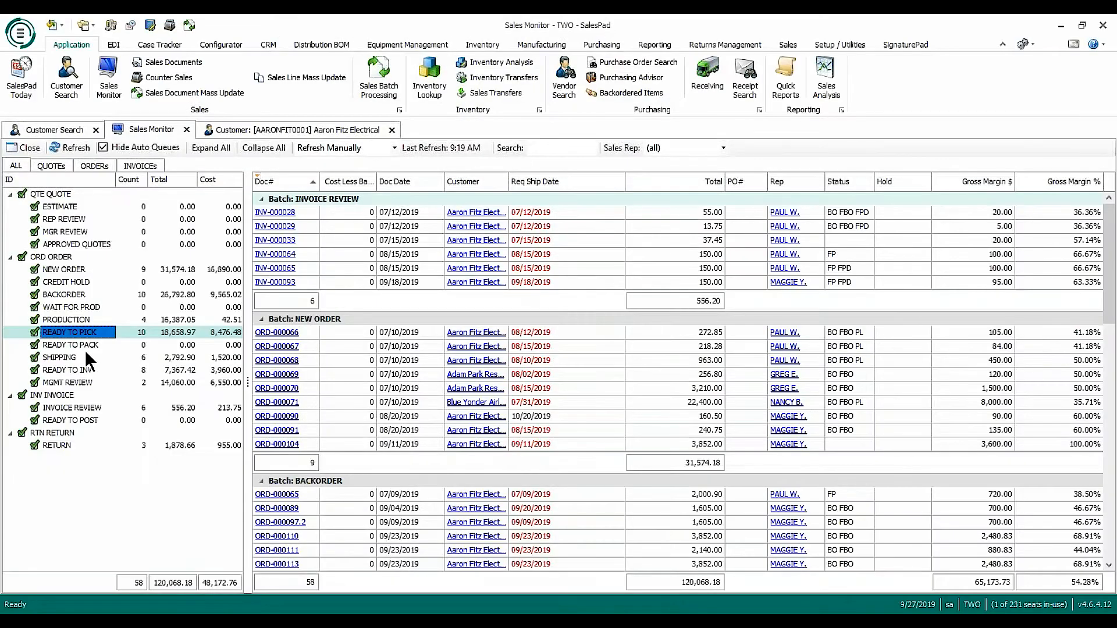
# Step: Refresh the SalesPad Sales Monitor, include the PACKING queue in the list and find the picked order in its batch
pyautogui.click(85, 347)
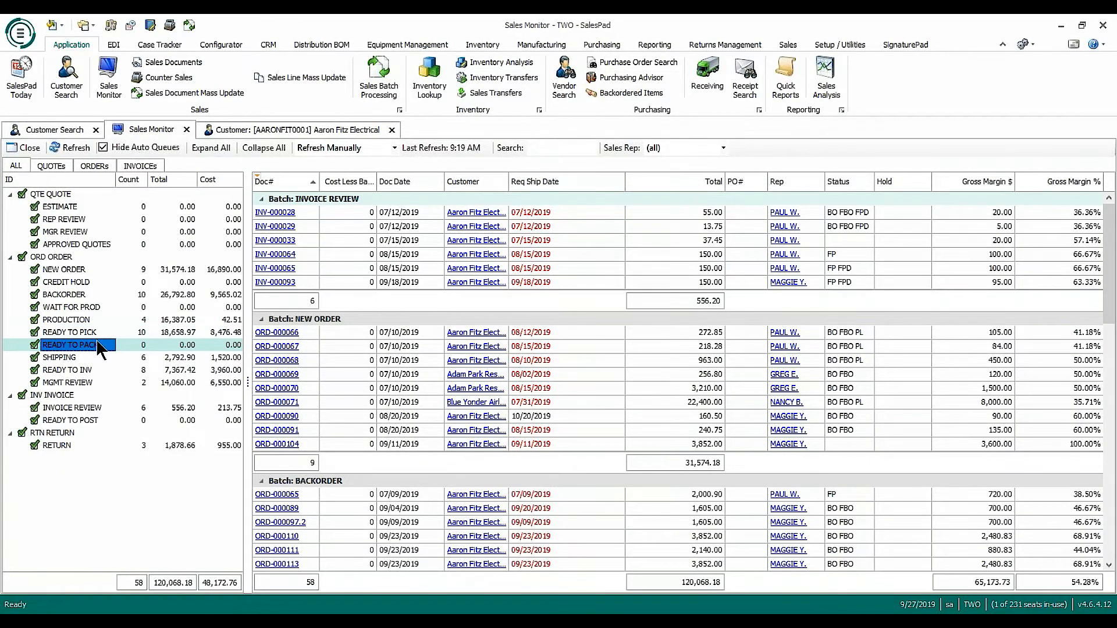
pyautogui.click(82, 149)
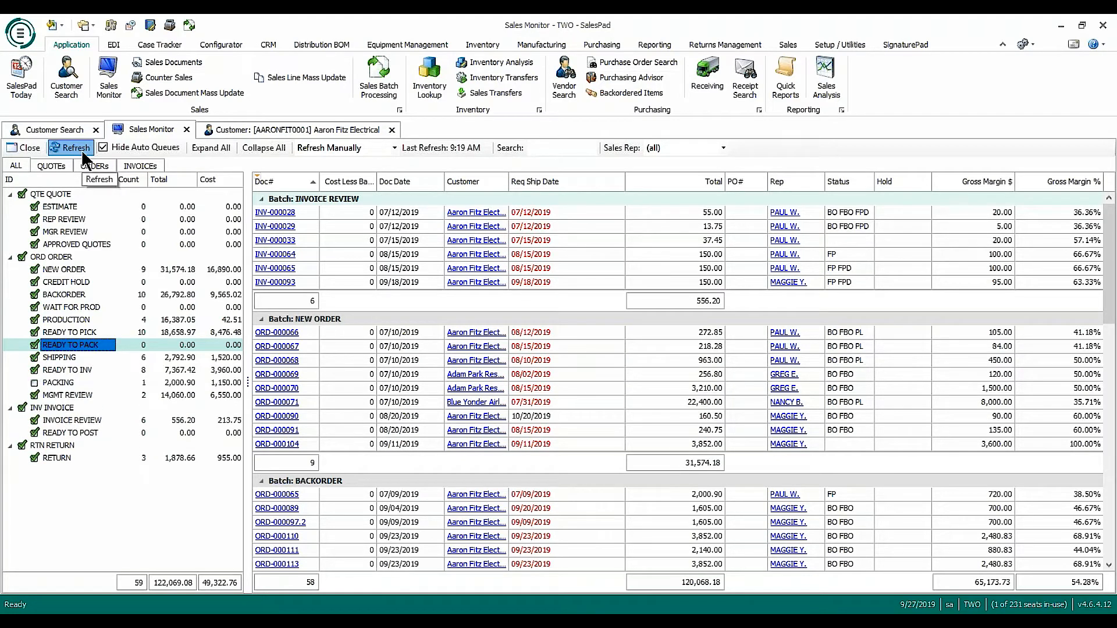
pyautogui.click(92, 371)
pyautogui.click(93, 381)
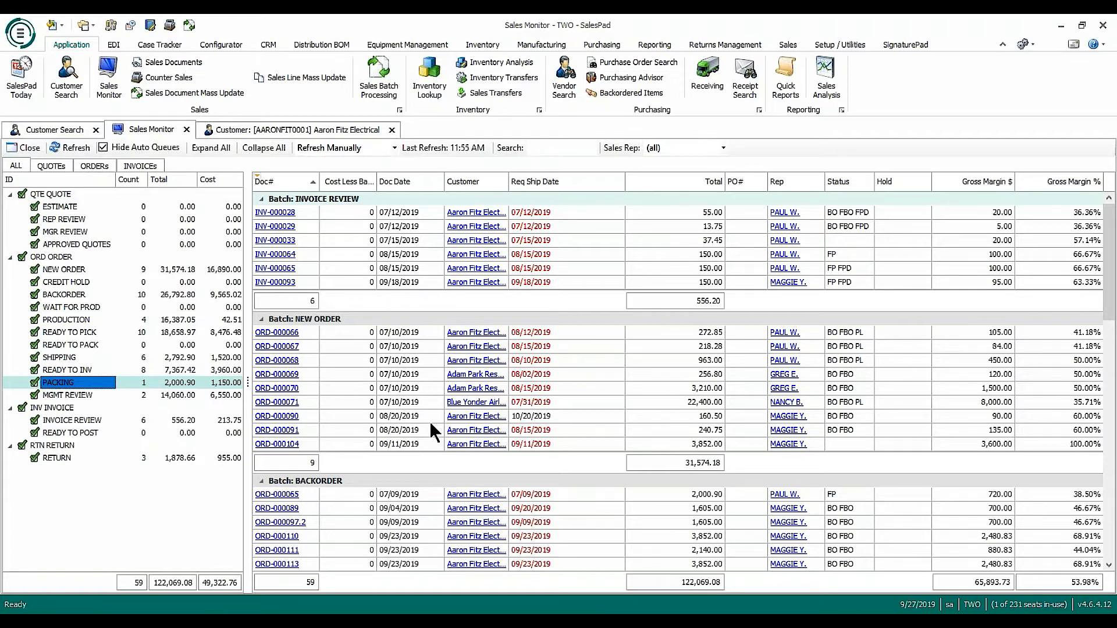
pyautogui.scroll(-15, 410, 388)
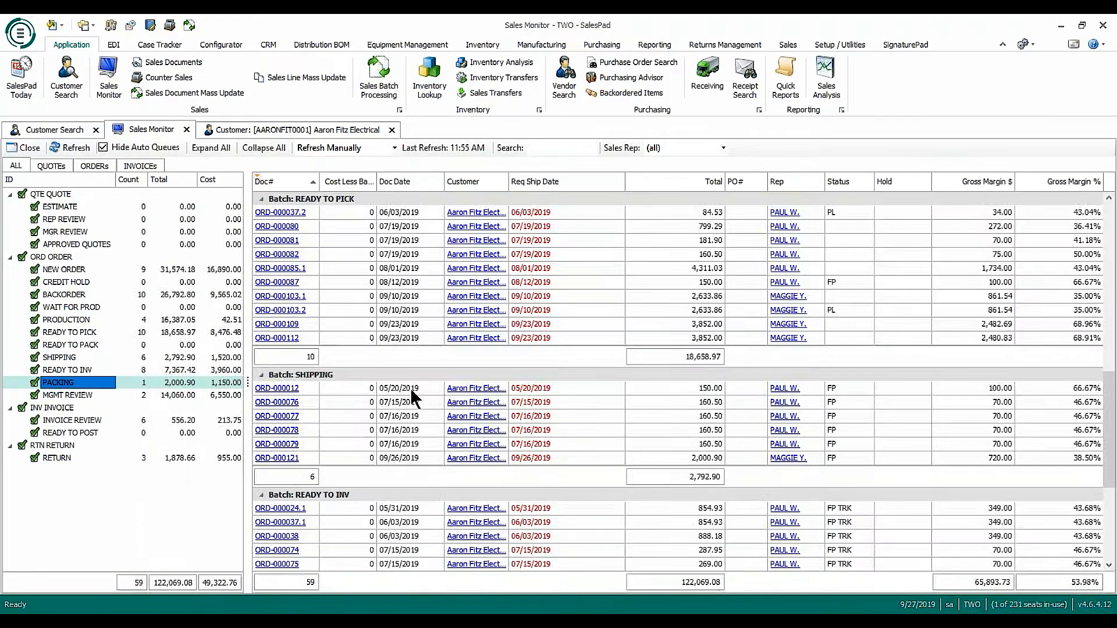
pyautogui.scroll(-2, 410, 388)
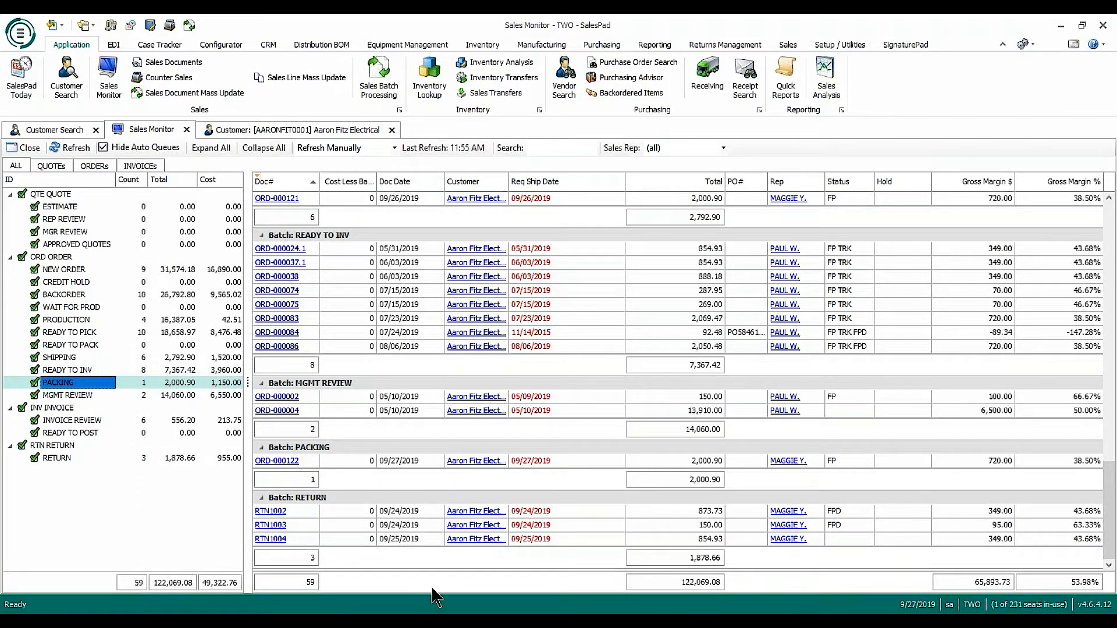
# Step: Switch to DataCollection Extended Warehouse and bring up the mirrored mobile Picking screen in AirServer
pyautogui.moveTo(436, 599)
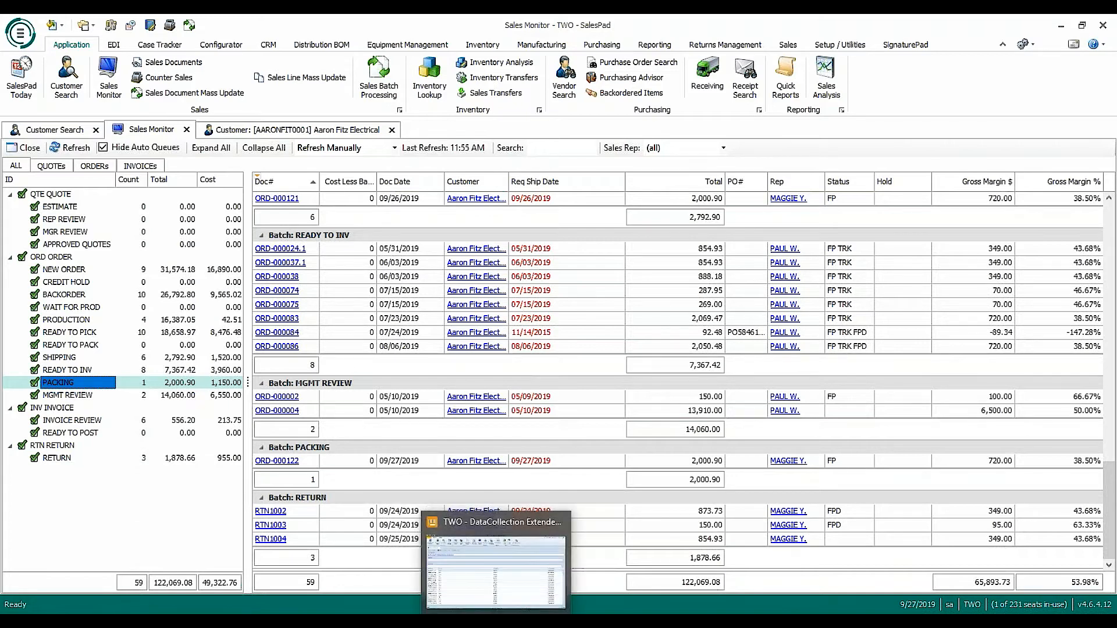
pyautogui.click(491, 588)
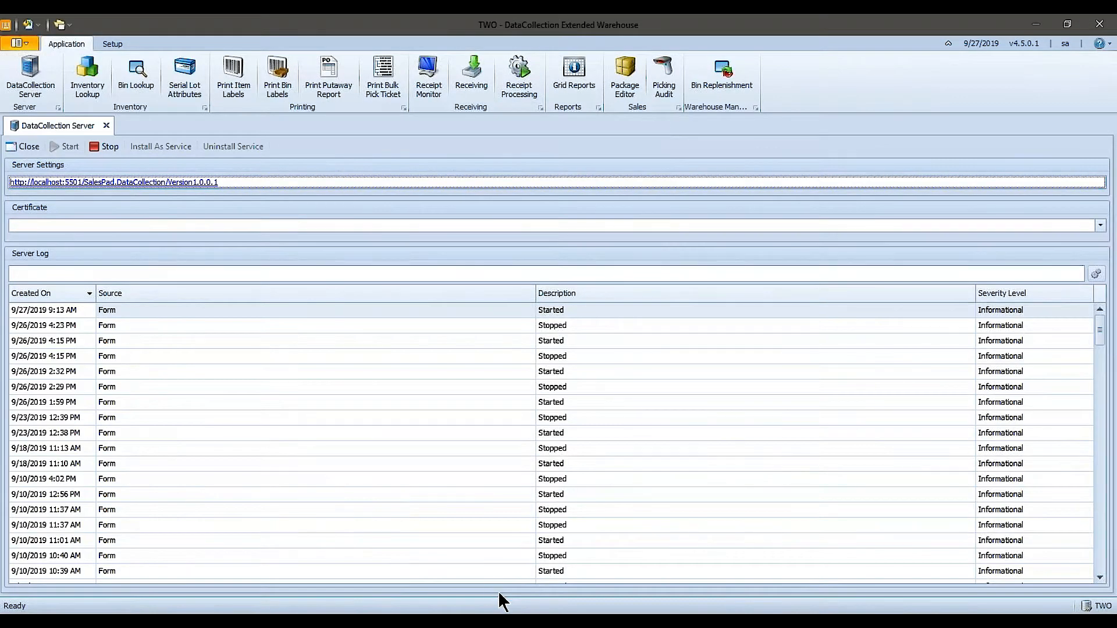
pyautogui.click(703, 583)
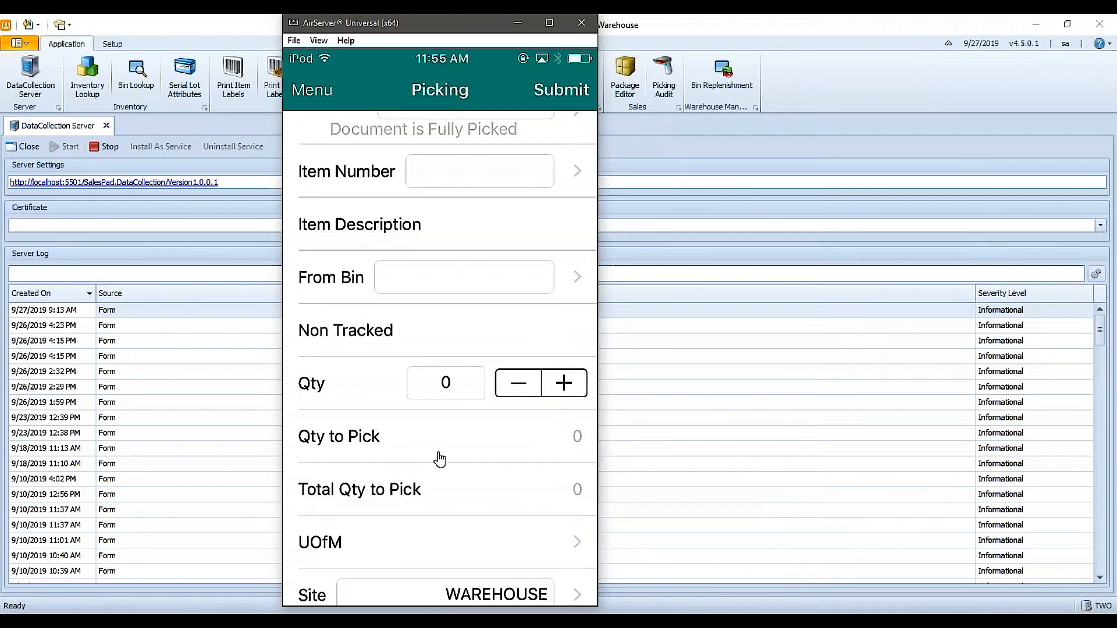